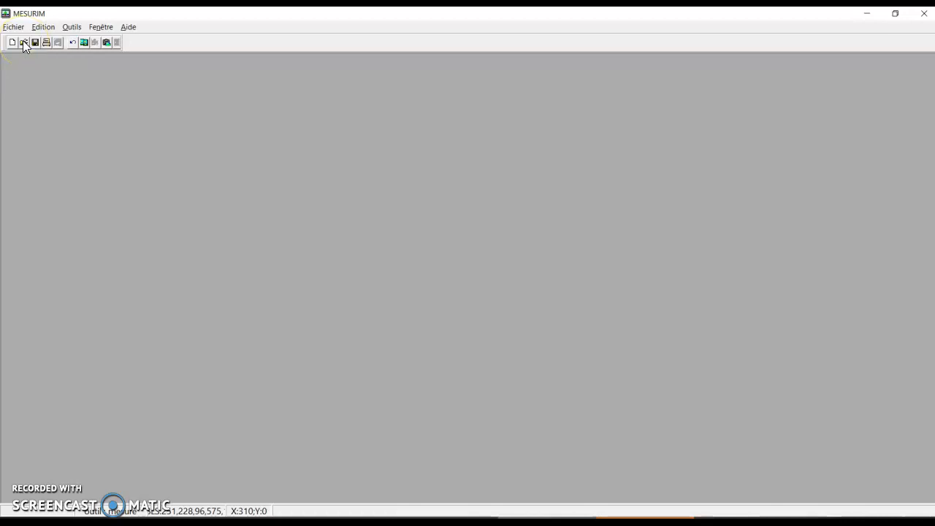
Open the image "cellule buccale x400" from the L'organisation du vivant folder.
{"action": "left_click", "coordinate": [24, 43]}
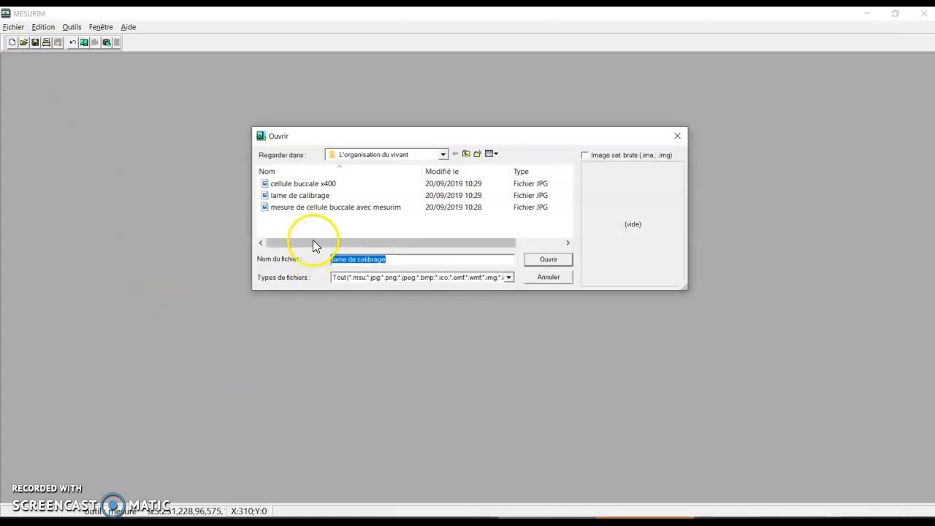
{"action": "mouse_move", "coordinate": [301, 187]}
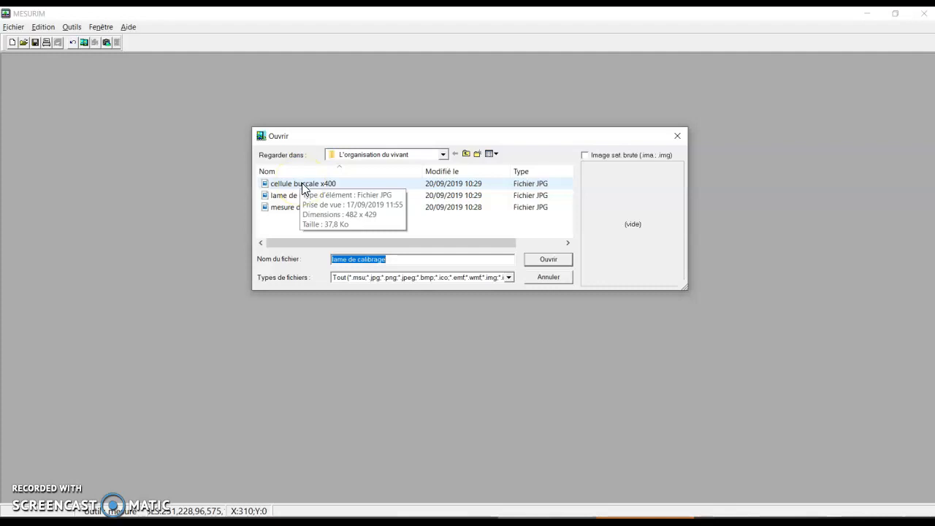
{"action": "left_click", "coordinate": [303, 187]}
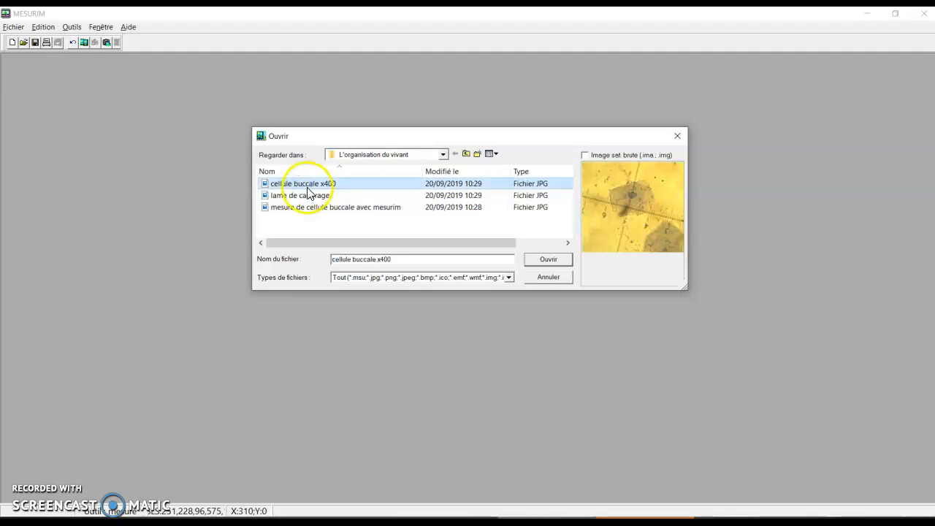
{"action": "left_click", "coordinate": [548, 259]}
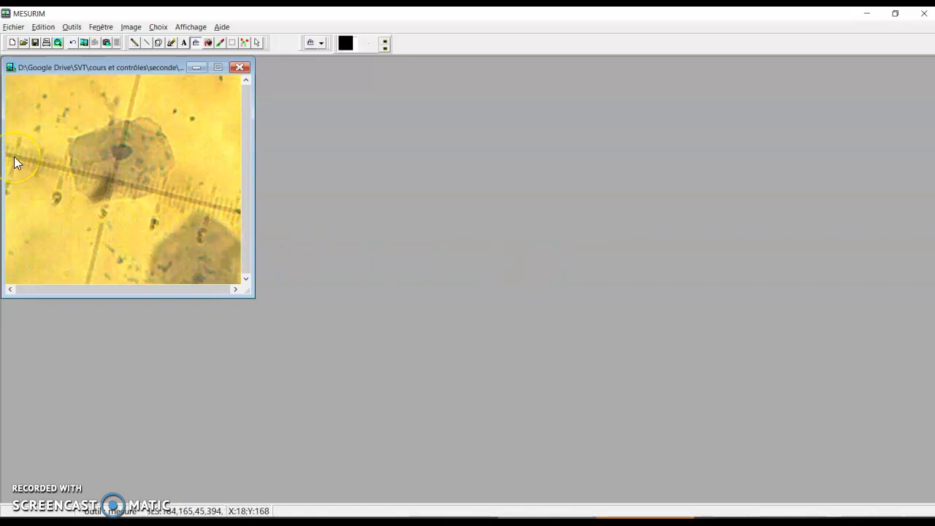
{"action": "left_click_drag", "start_coordinate": [14, 157], "coordinate": [214, 203]}
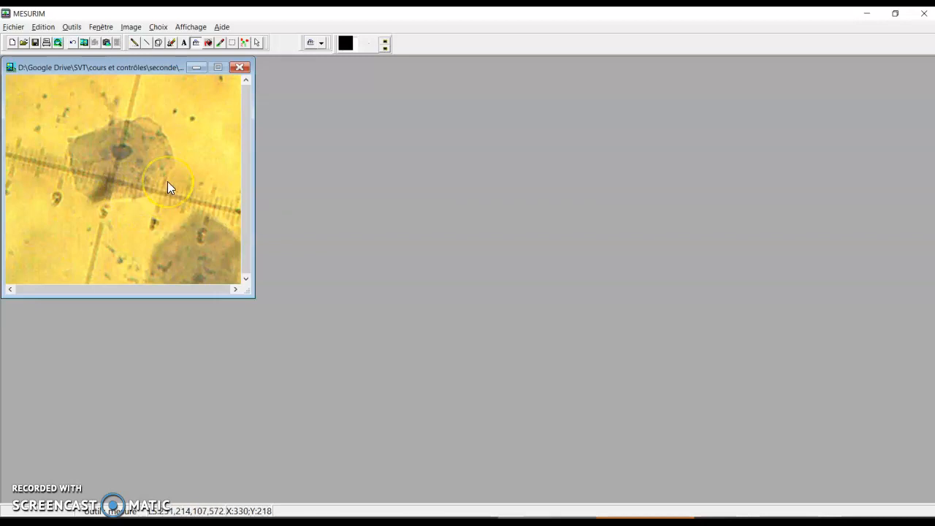
Open the image "lame de calibrage" and place its window beside the cell image.
{"action": "left_click", "coordinate": [24, 44]}
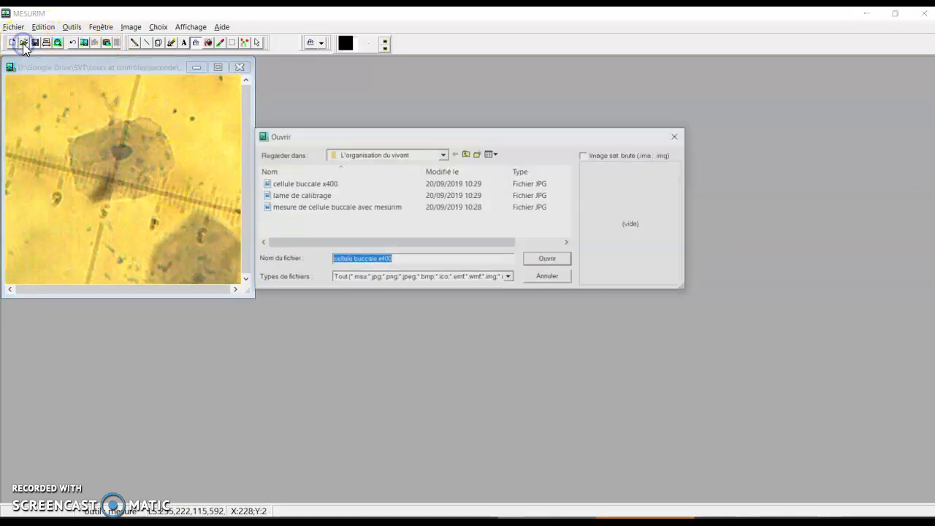
{"action": "left_click", "coordinate": [297, 197]}
{"action": "left_click", "coordinate": [563, 262]}
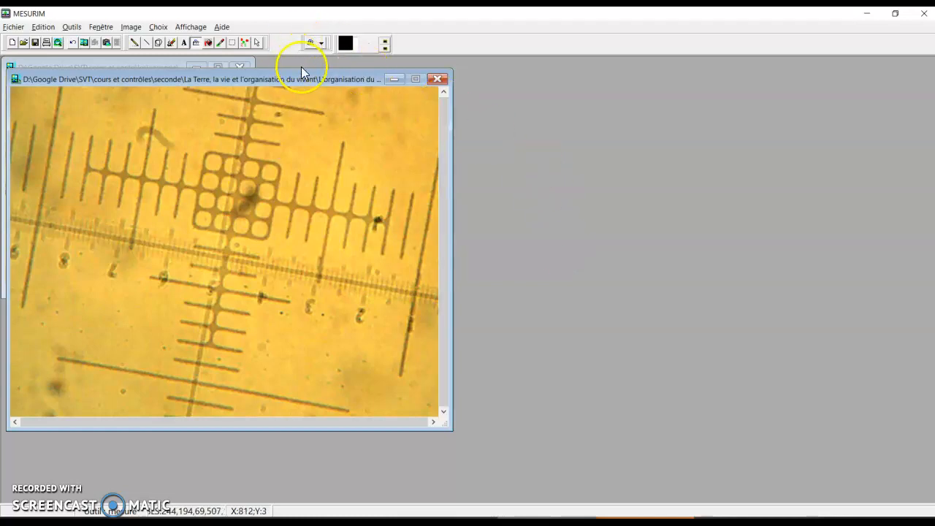
{"action": "left_click_drag", "start_coordinate": [303, 79], "coordinate": [554, 67]}
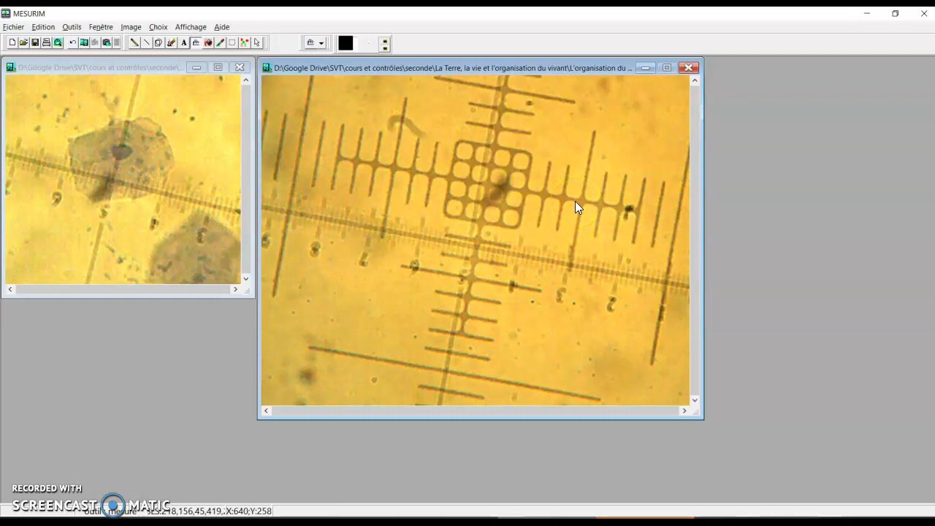
Start a new user-defined length scale for the calibration slide image, using the value 100 and the unit µm.
{"action": "left_click", "coordinate": [131, 27]}
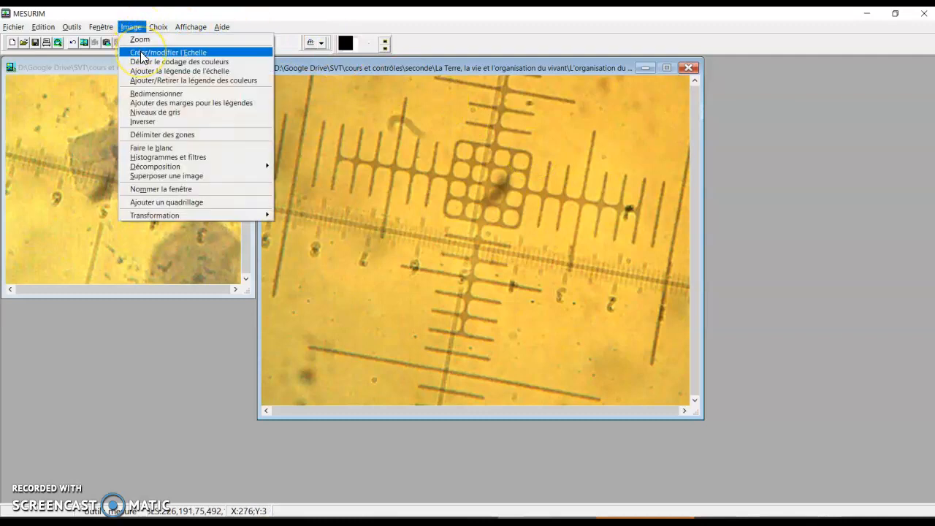
{"action": "left_click", "coordinate": [142, 56]}
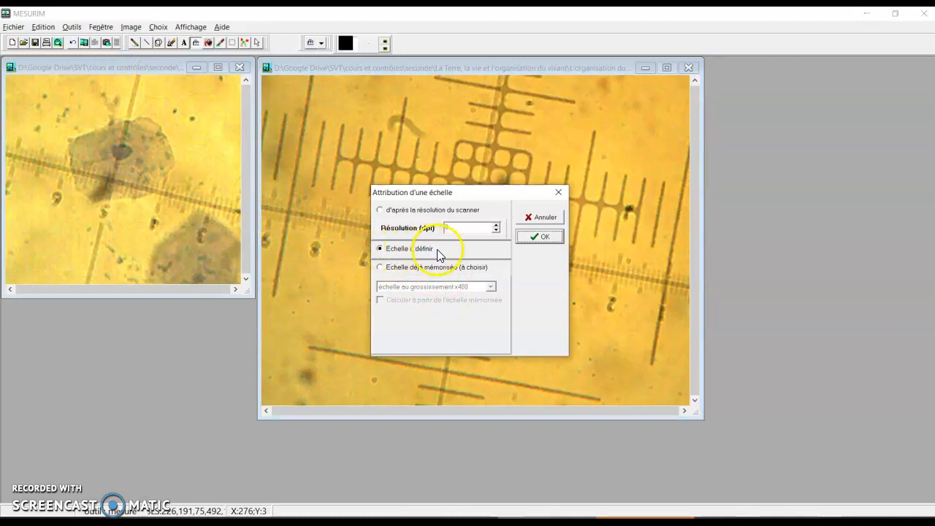
{"action": "left_click", "coordinate": [543, 238]}
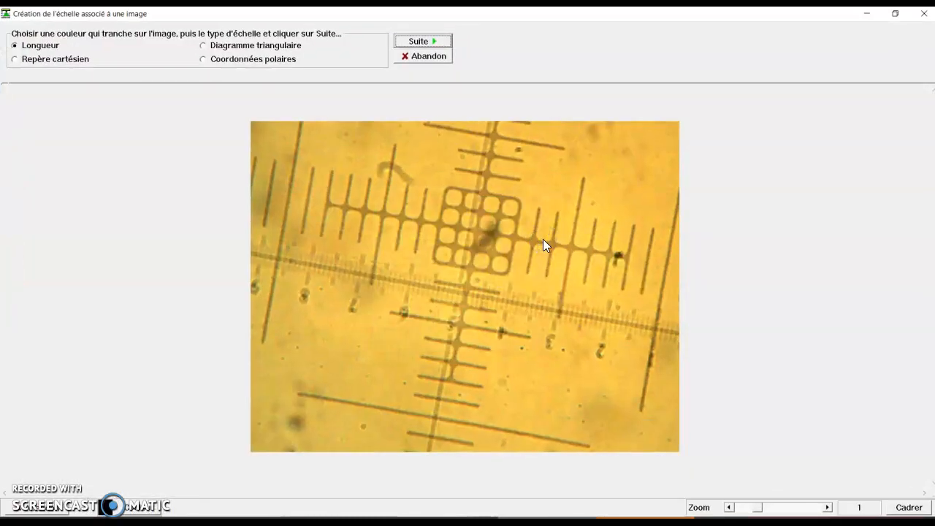
{"action": "left_click", "coordinate": [420, 41]}
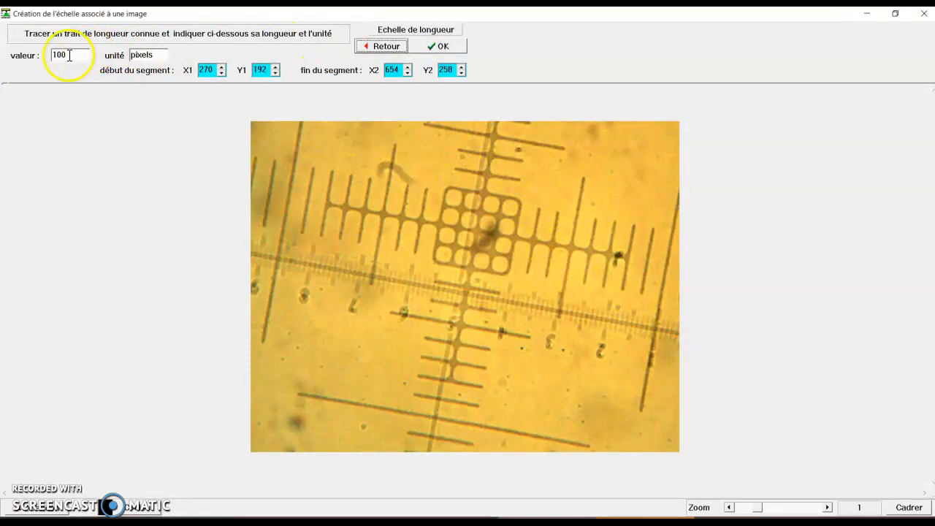
{"action": "double_click", "coordinate": [141, 55]}
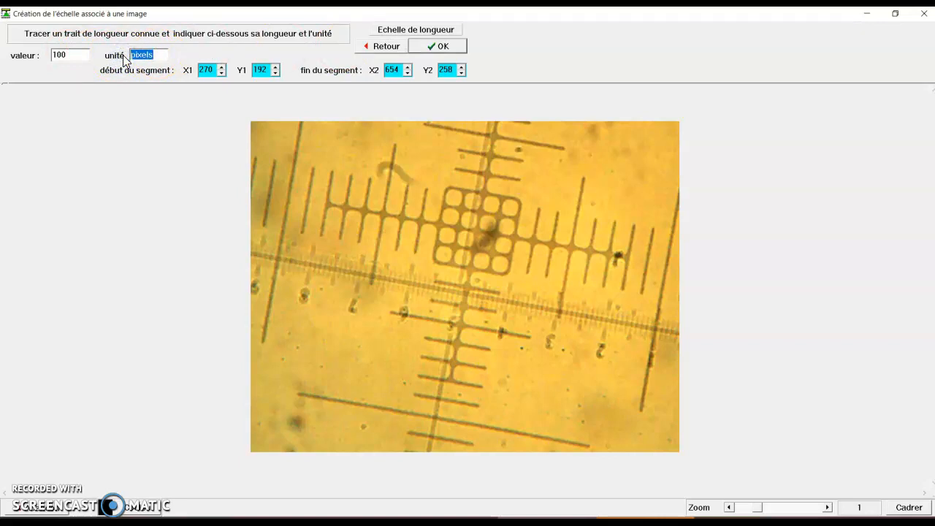
{"action": "type", "text": "µm"}
{"action": "left_click", "coordinate": [194, 132]}
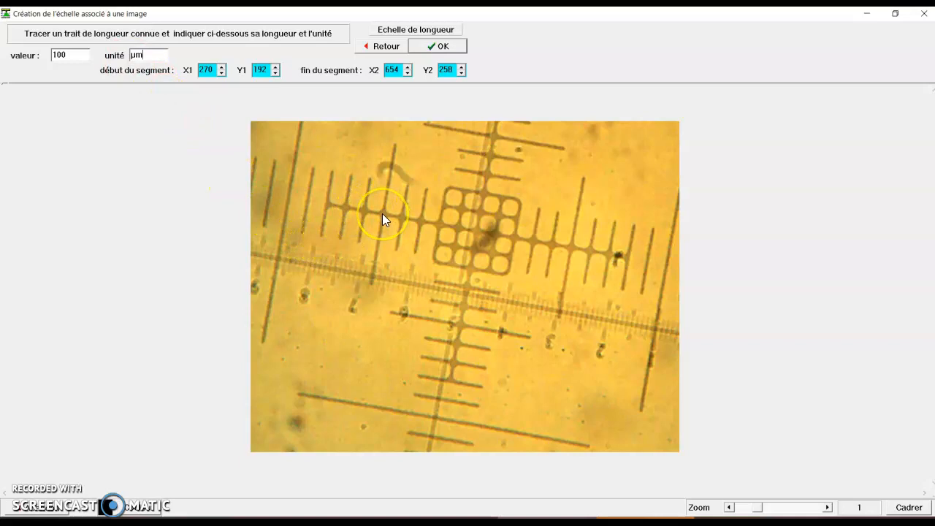
Trace the known segment between the long graduations flanking the central grid, and save the scale to file as "échelle au grossissement x400".
{"action": "left_click_drag", "start_coordinate": [382, 212], "coordinate": [569, 246]}
{"action": "left_click", "coordinate": [442, 47]}
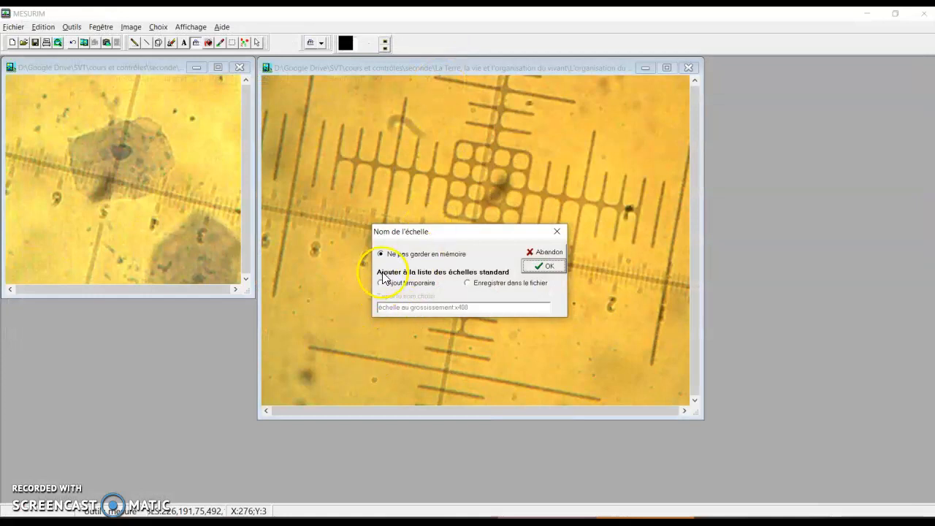
{"action": "left_click", "coordinate": [468, 283]}
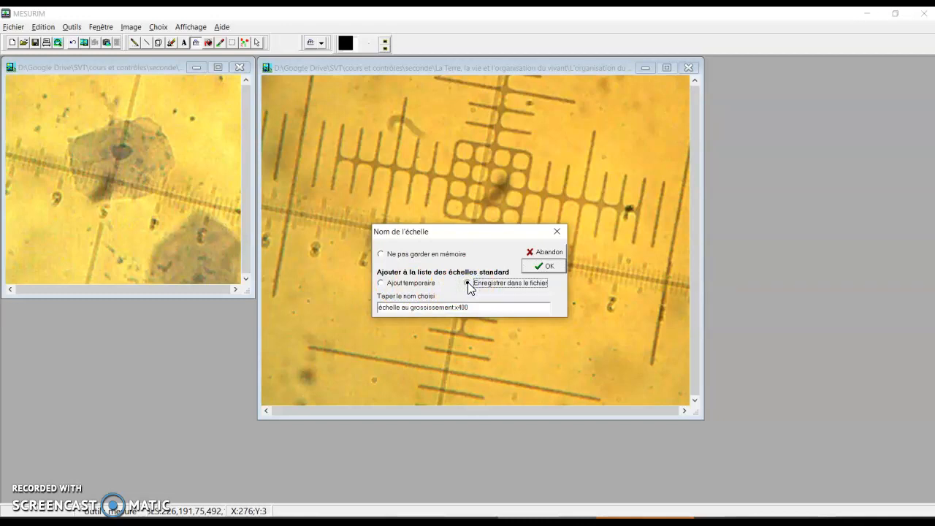
{"action": "left_click", "coordinate": [469, 308]}
{"action": "left_click", "coordinate": [548, 267]}
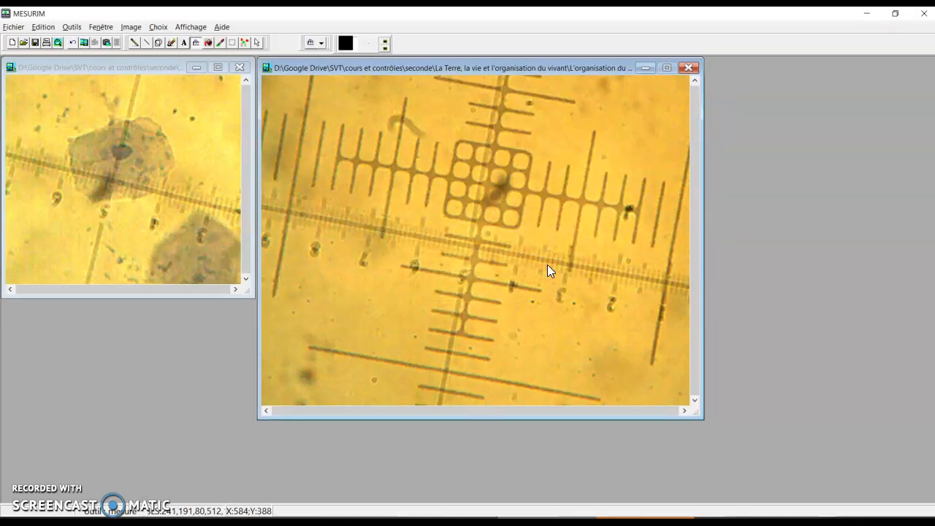
Measure the length of one numbered division of the eyepiece ruler on the calibration slide image.
{"action": "left_click_drag", "start_coordinate": [404, 270], "coordinate": [418, 253]}
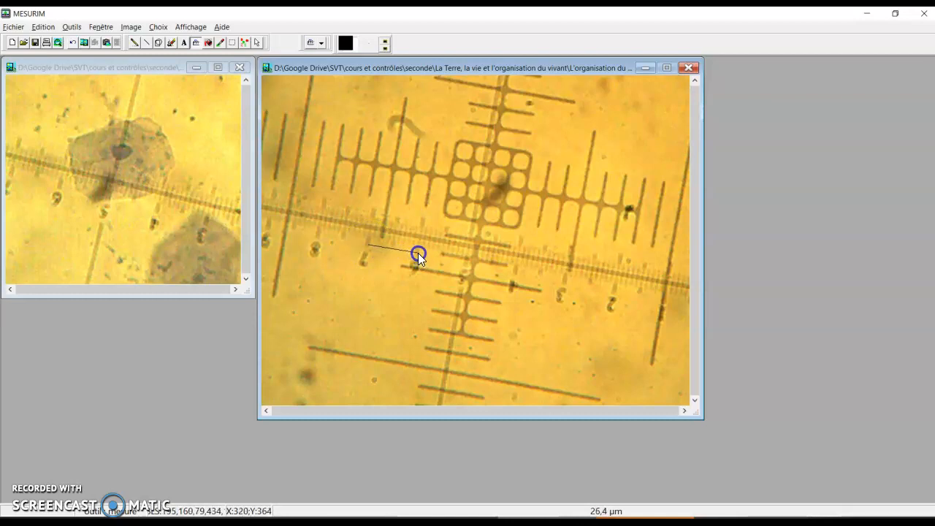
{"action": "left_click_drag", "start_coordinate": [417, 253], "coordinate": [418, 254]}
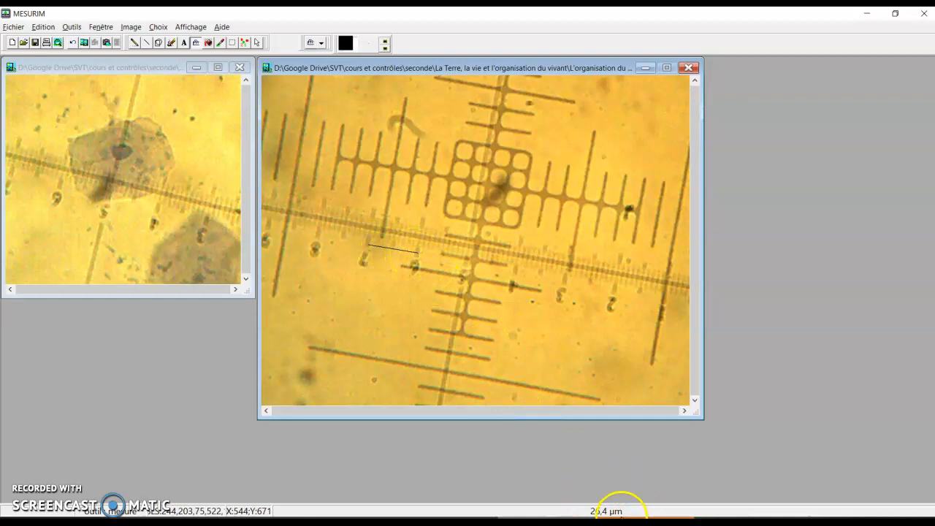
{"action": "left_click", "coordinate": [595, 510]}
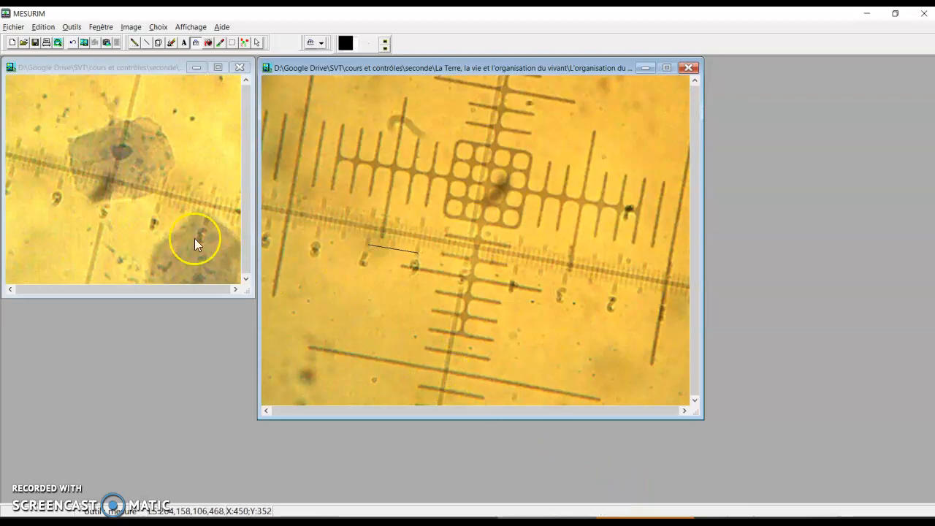
Start a new user-defined length scale for the cheek cell image, with the value set to 26,4 and the unit to µm.
{"action": "left_click", "coordinate": [167, 157]}
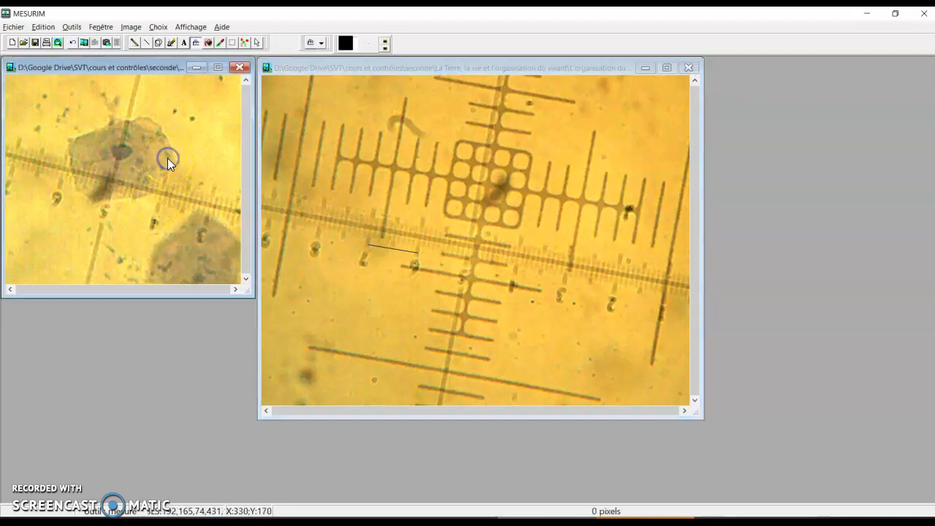
{"action": "left_click", "coordinate": [167, 139]}
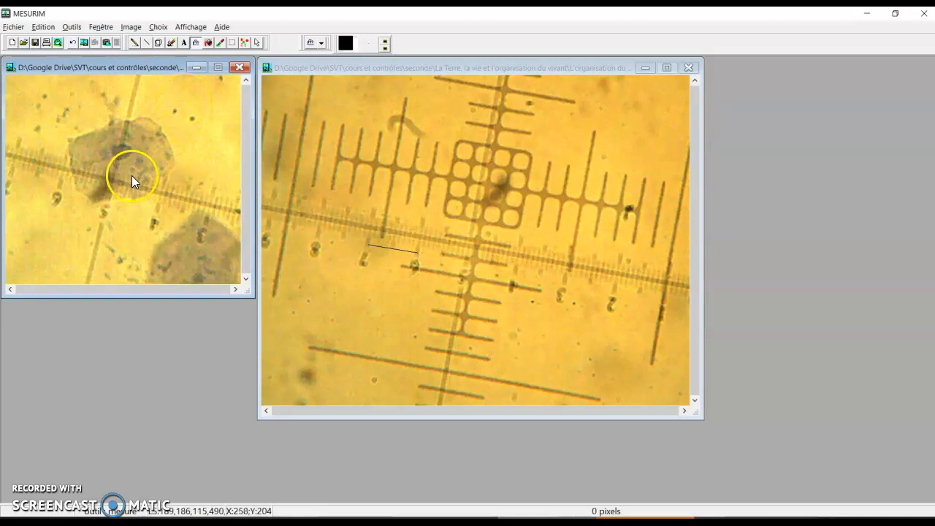
{"action": "left_click", "coordinate": [131, 28]}
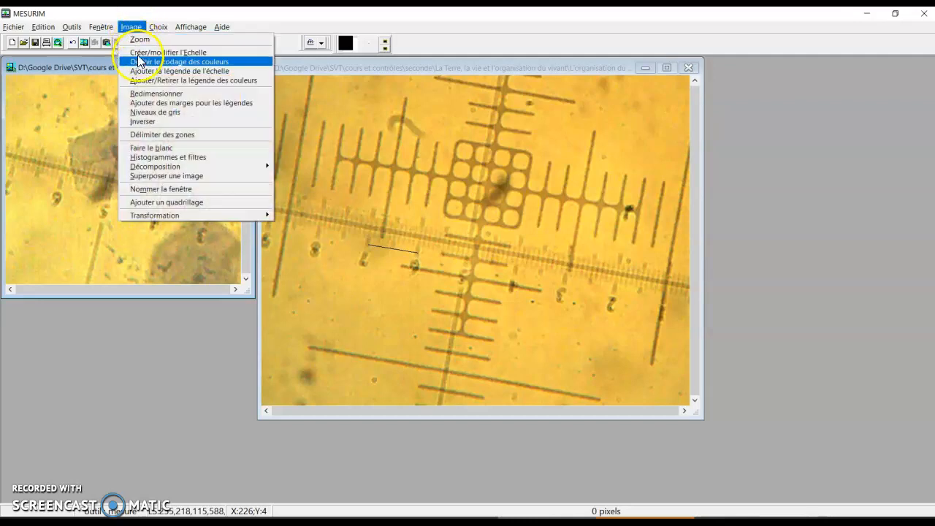
{"action": "left_click", "coordinate": [138, 52]}
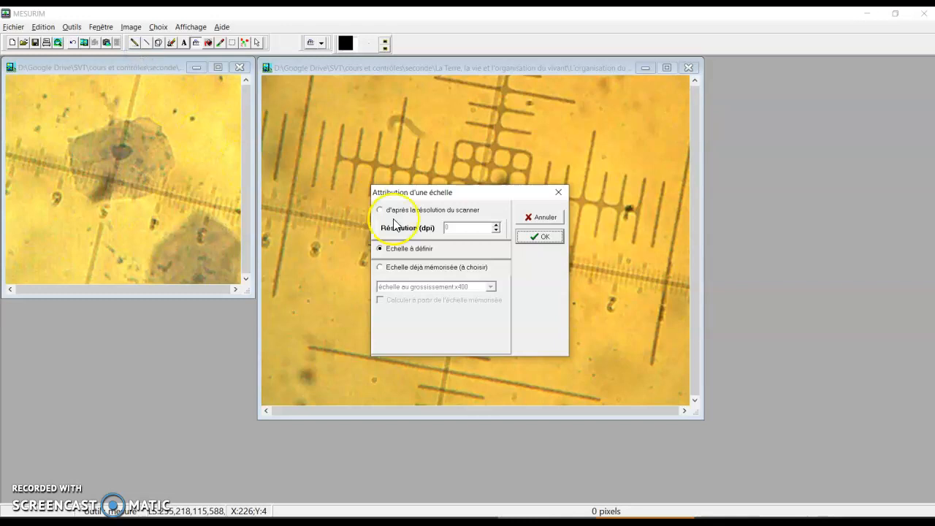
{"action": "left_click", "coordinate": [539, 236]}
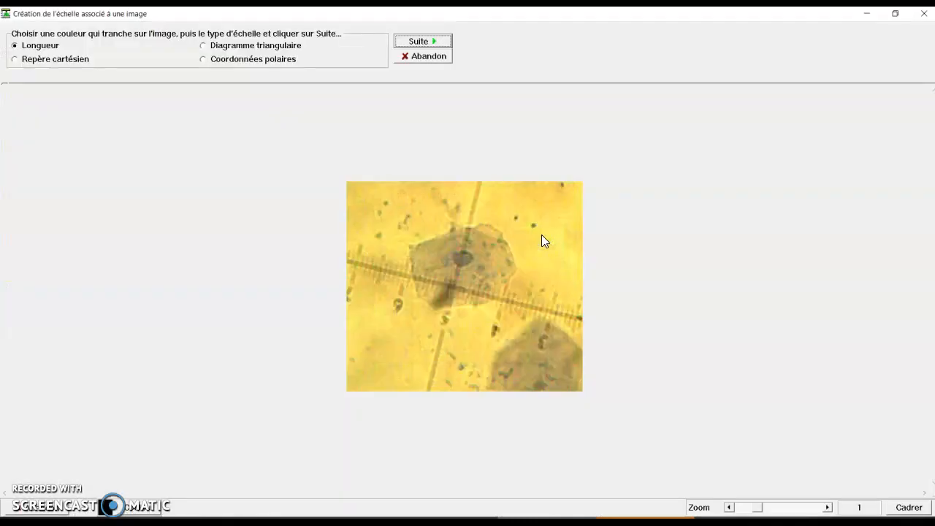
{"action": "left_click", "coordinate": [439, 42]}
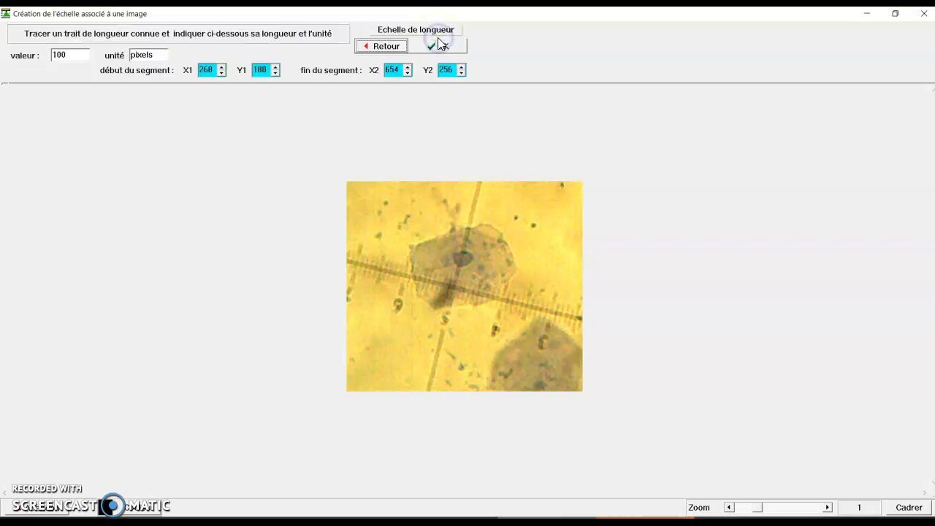
{"action": "left_click_drag", "start_coordinate": [70, 55], "coordinate": [52, 60]}
{"action": "type", "text": "2"}
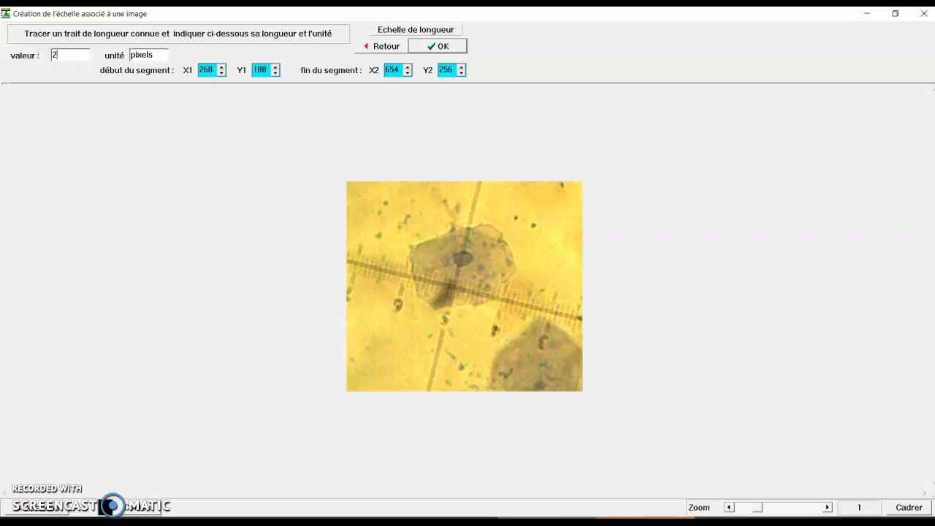
{"action": "type", "text": "6,4"}
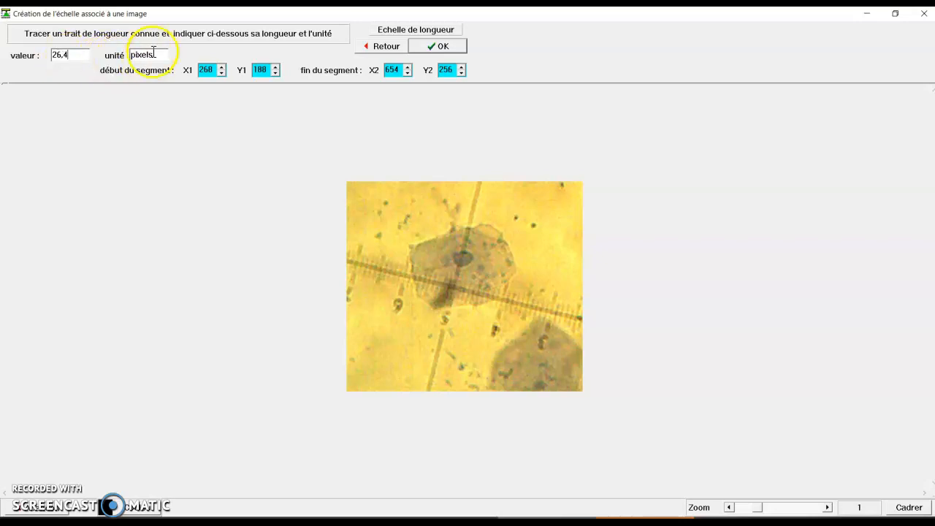
{"action": "left_click_drag", "start_coordinate": [149, 54], "coordinate": [130, 51]}
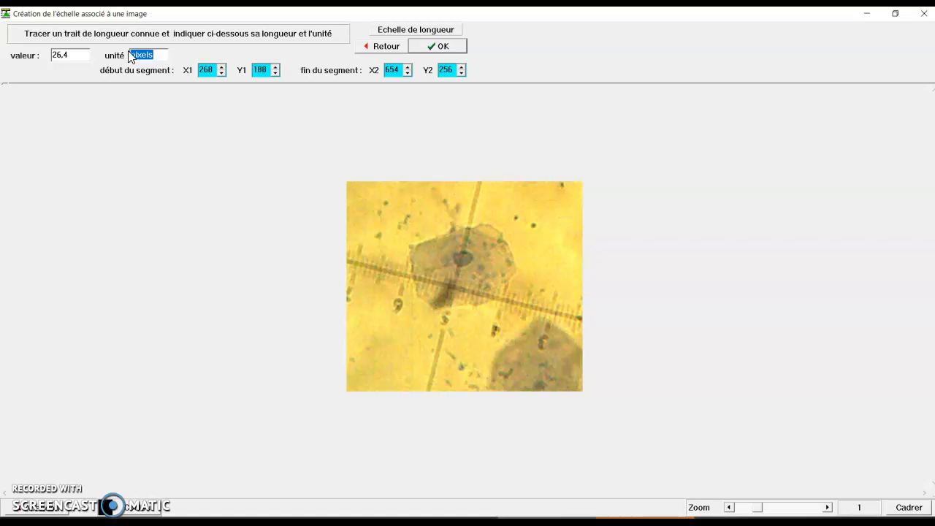
{"action": "type", "text": "µm"}
Trace one numbered division of the eyepiece ruler beside the cell as the known segment, and save the scale to file as "échelle au grossissement x400".
{"action": "left_click", "coordinate": [449, 322]}
{"action": "left_click_drag", "start_coordinate": [358, 264], "coordinate": [404, 274]}
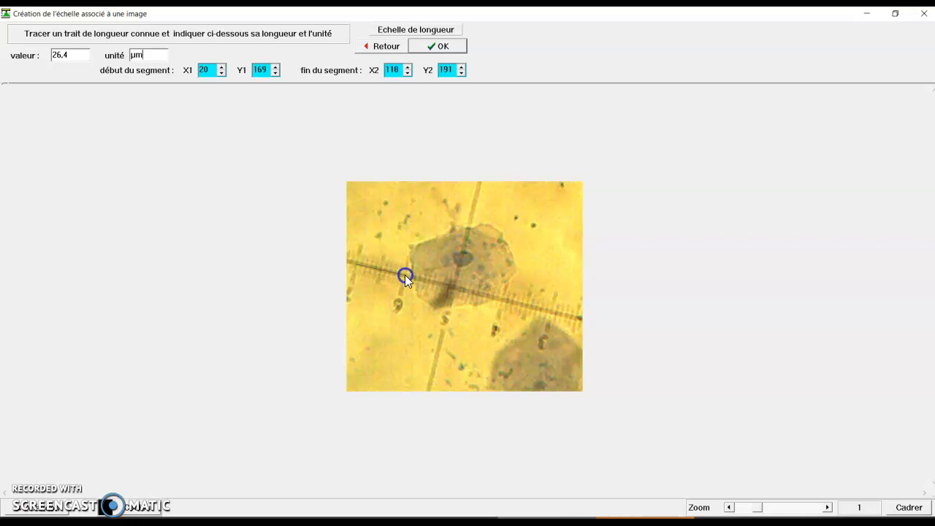
{"action": "left_click", "coordinate": [438, 46]}
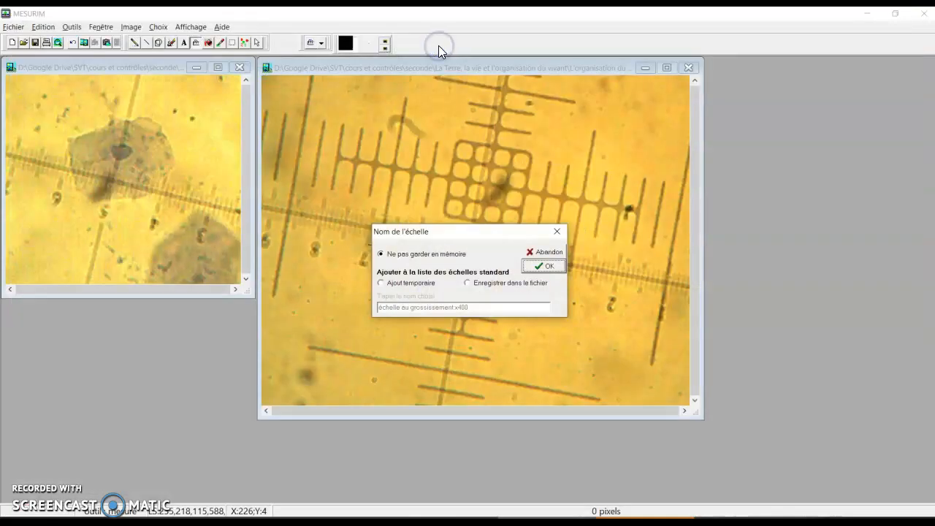
{"action": "left_click", "coordinate": [467, 284]}
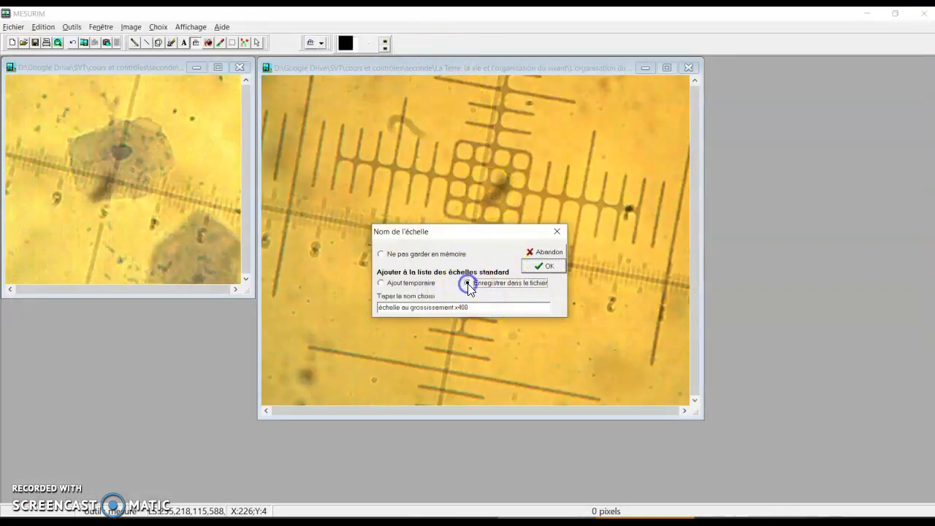
{"action": "left_click", "coordinate": [550, 267]}
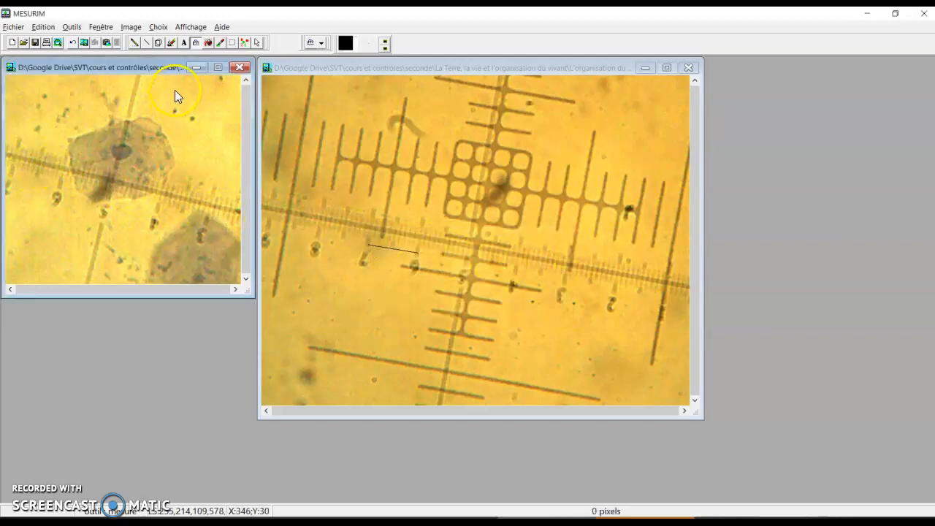
Measure the cheek cell's length from edge to edge and the length of its nucleus.
{"action": "left_click", "coordinate": [67, 147]}
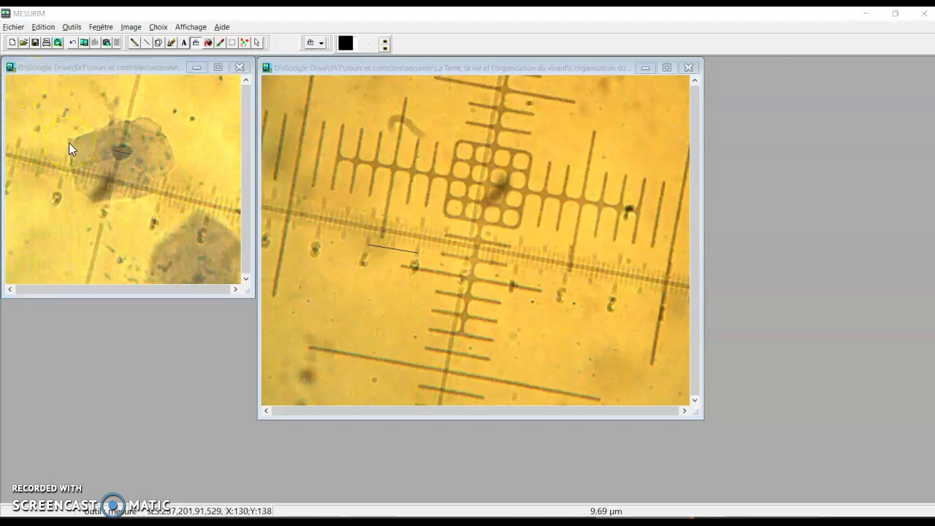
{"action": "left_click_drag", "start_coordinate": [69, 144], "coordinate": [171, 171]}
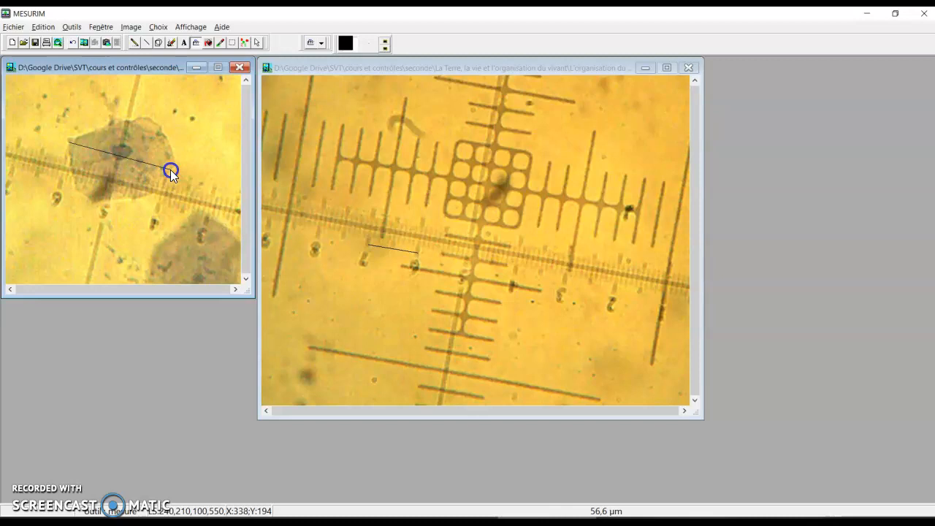
{"action": "left_click_drag", "start_coordinate": [170, 172], "coordinate": [169, 169]}
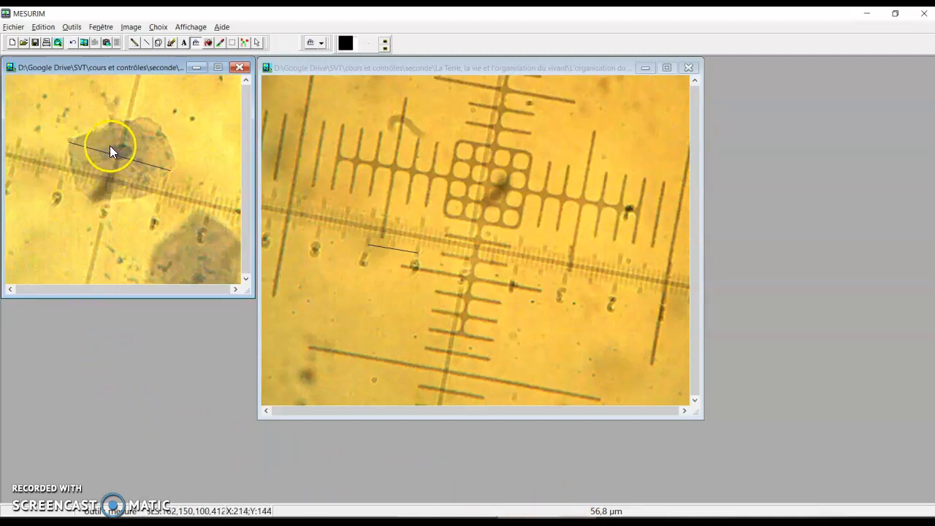
{"action": "left_click_drag", "start_coordinate": [112, 145], "coordinate": [128, 155]}
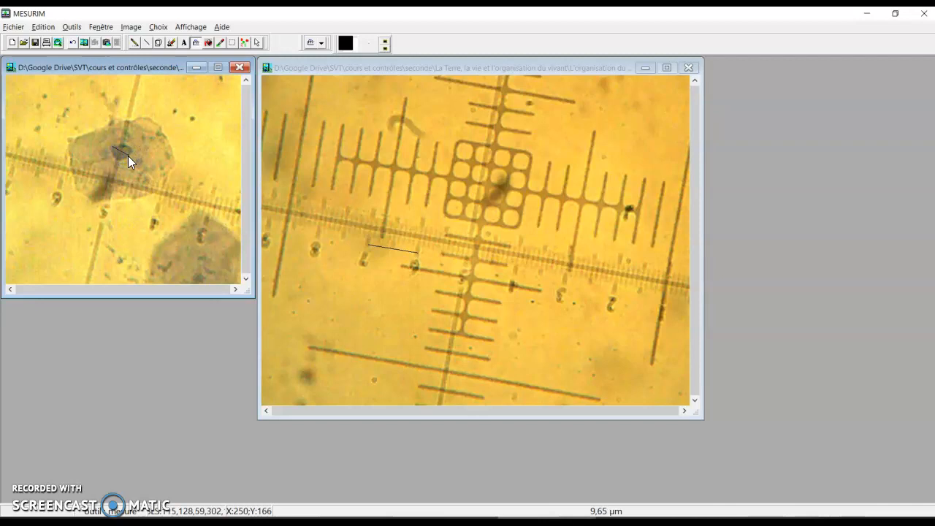